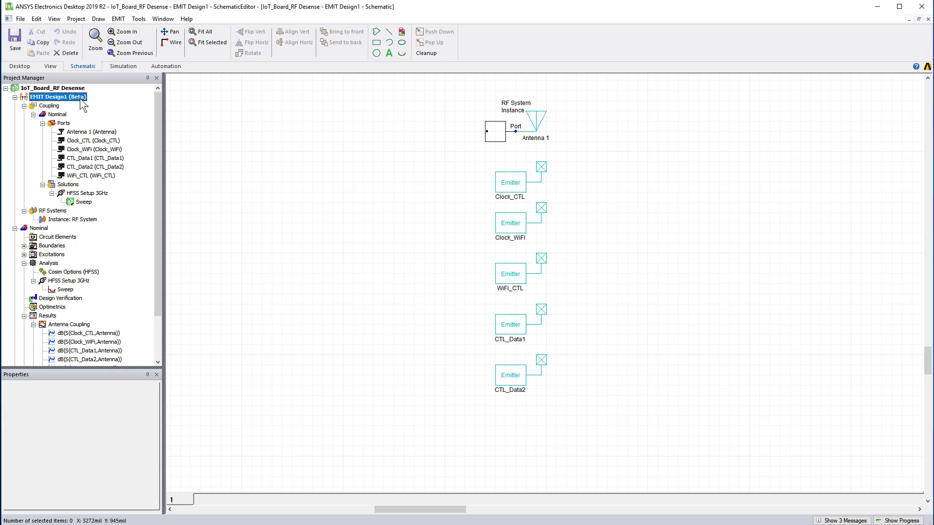
Step: Update the dynamic link on the Nominal coupling so its HFSS antenna and emitter ports are current
left_click(66, 115)
right_click(64, 115)
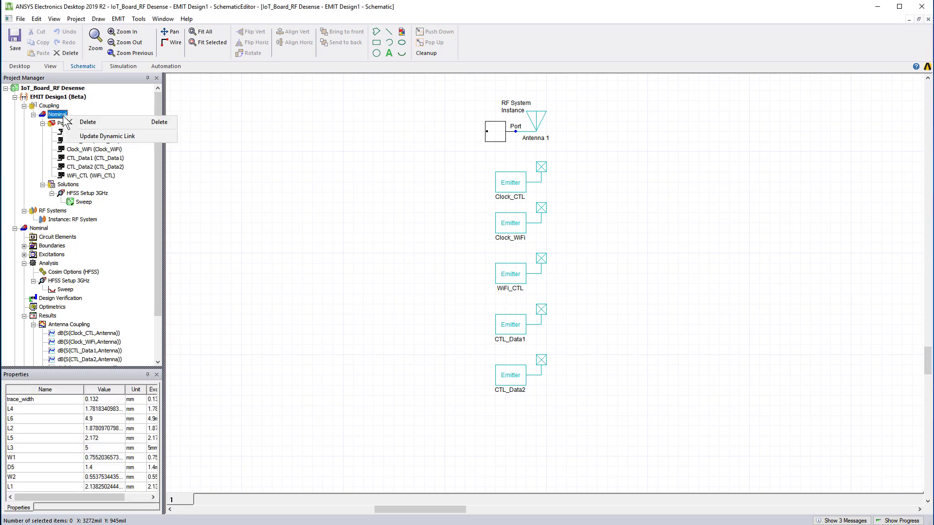
left_click(102, 137)
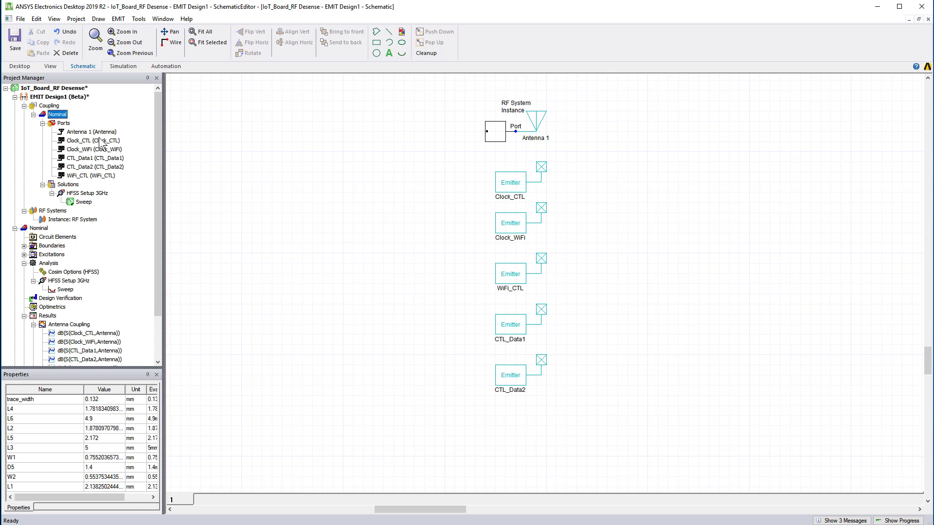
Step: Set Global Default Coupling to -30 dB and view the HFSS Setup 3GHz sweep properties
left_click(58, 106)
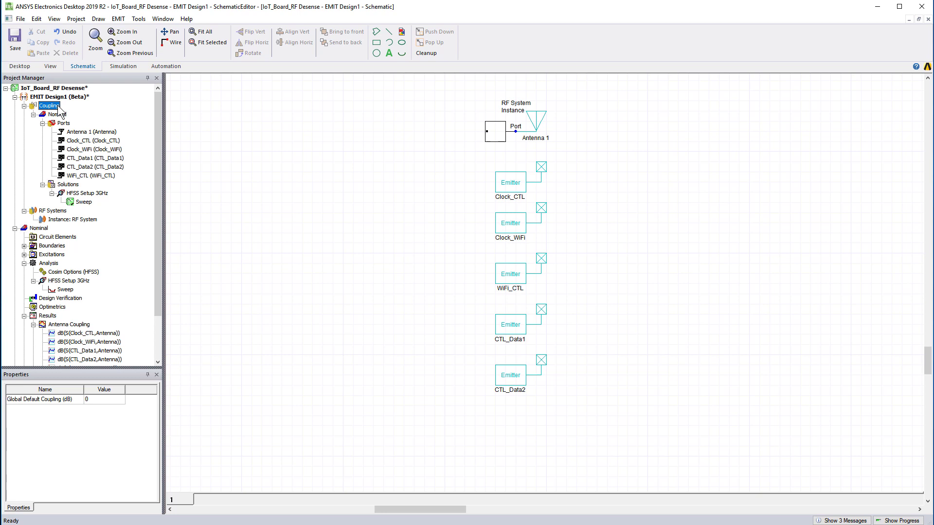
left_click(92, 401)
type("-3")
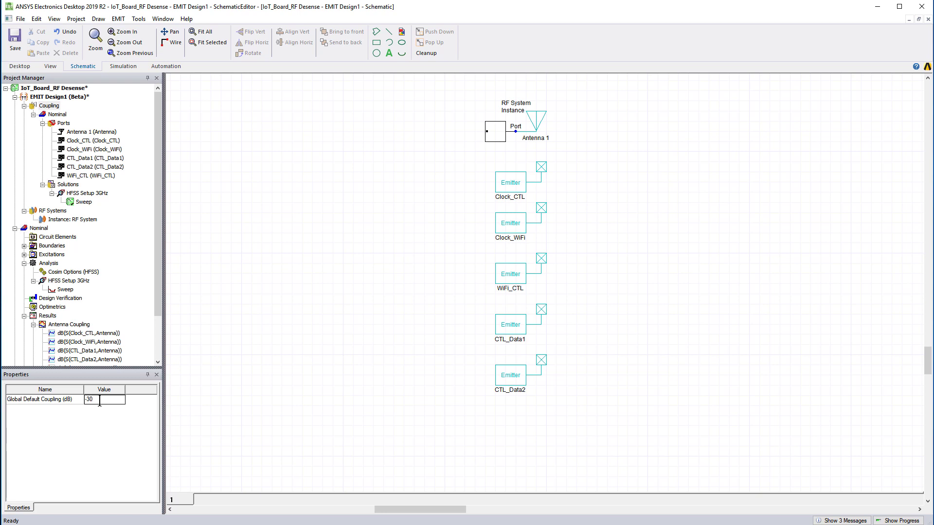
key("Return")
left_click(83, 281)
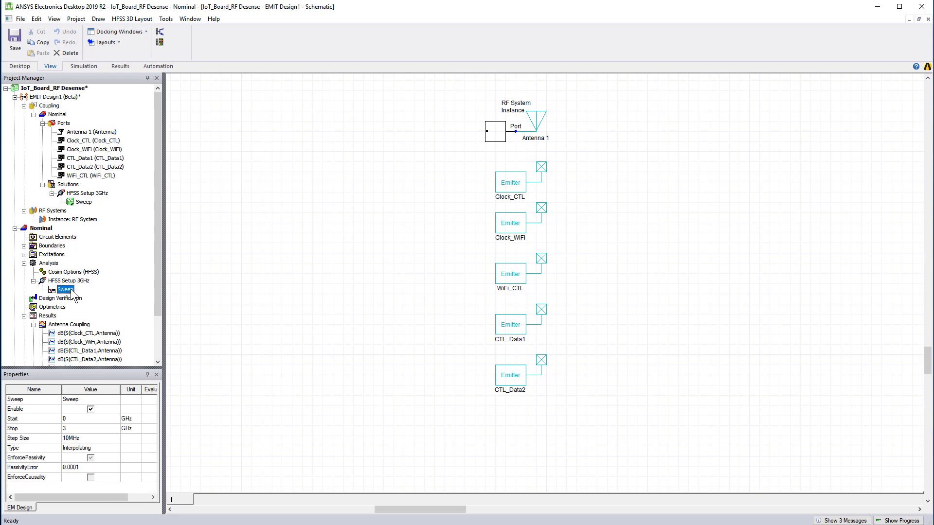
Step: Open the EMIT Design1 Analysis window listing five transmitters against RF System-Instance
left_click(198, 288)
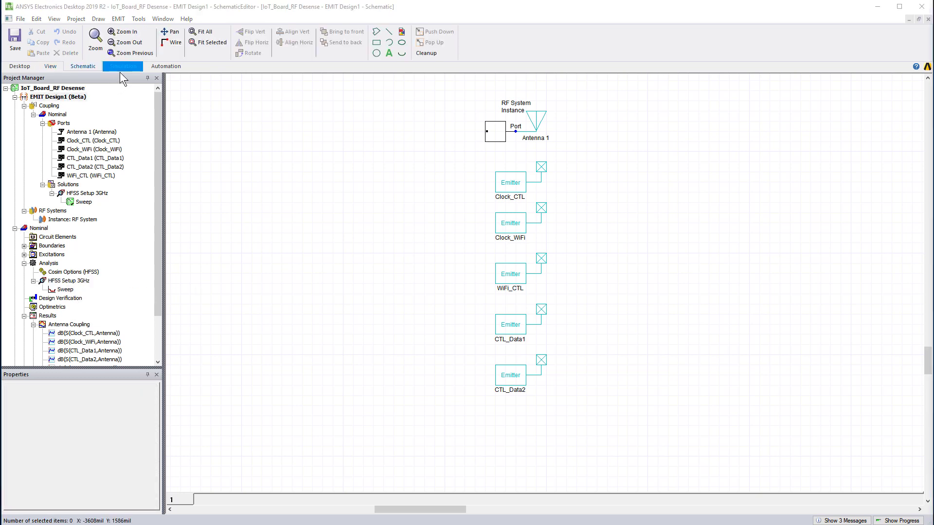
left_click(123, 67)
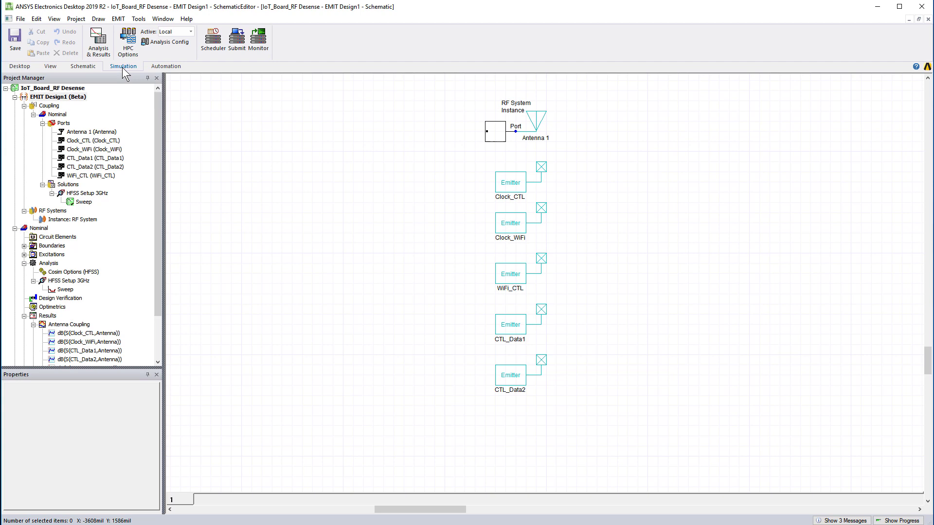
left_click(99, 54)
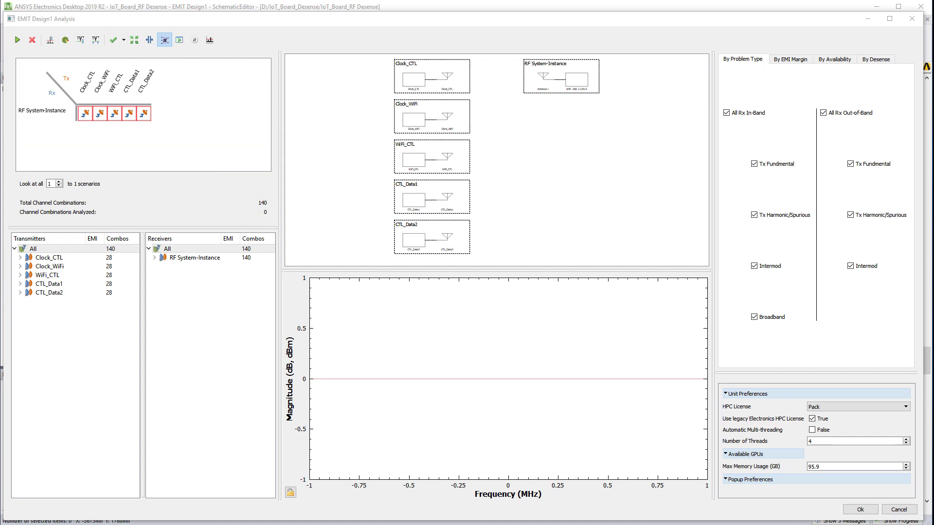
Step: Run the interference analysis across all 140 channel combinations
left_click(18, 40)
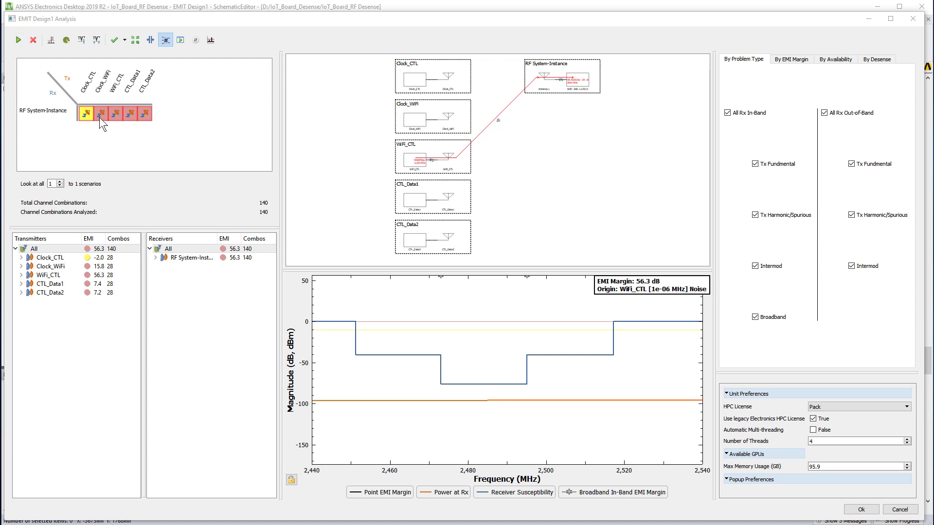
mouse_move(100, 118)
Step: Compare Clock_WiFi, WiFi_CTL, CTL_Data1 and CTL_Data2 margins, then select All transmitters
left_click(100, 113)
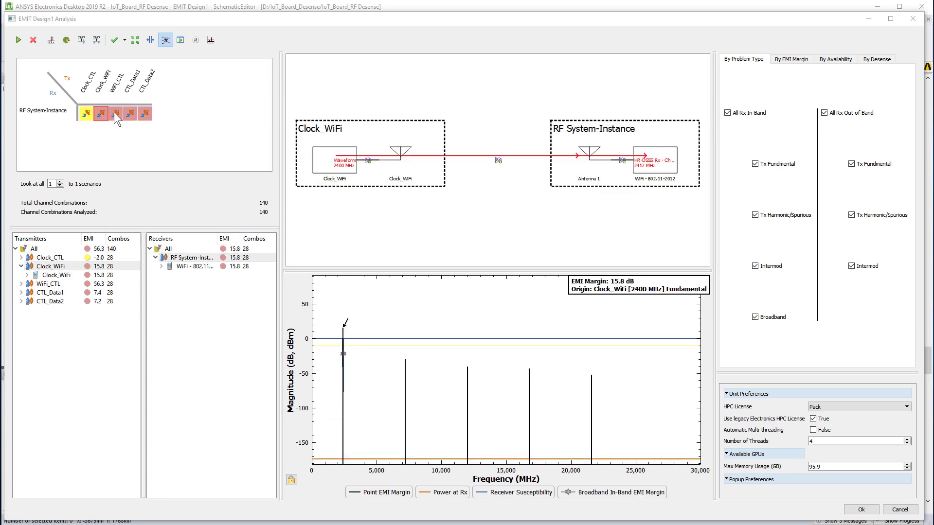
left_click(116, 115)
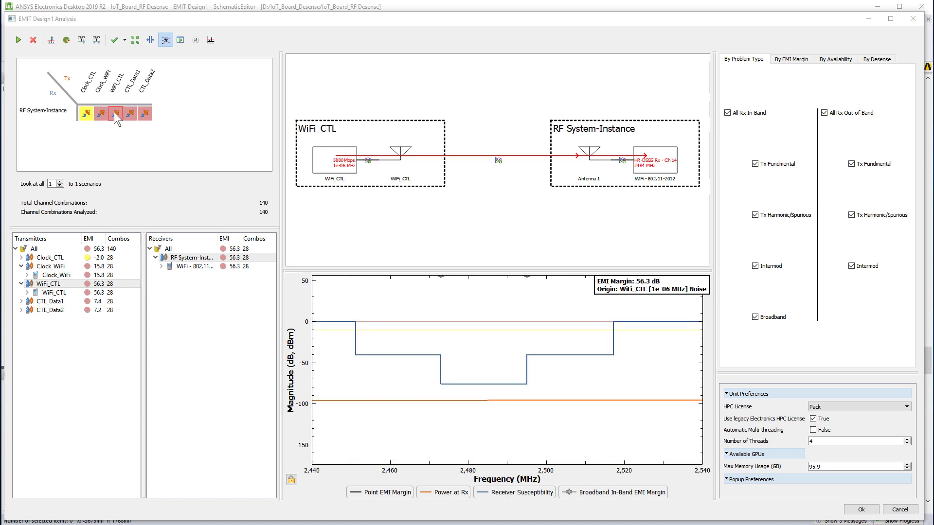
left_click(130, 115)
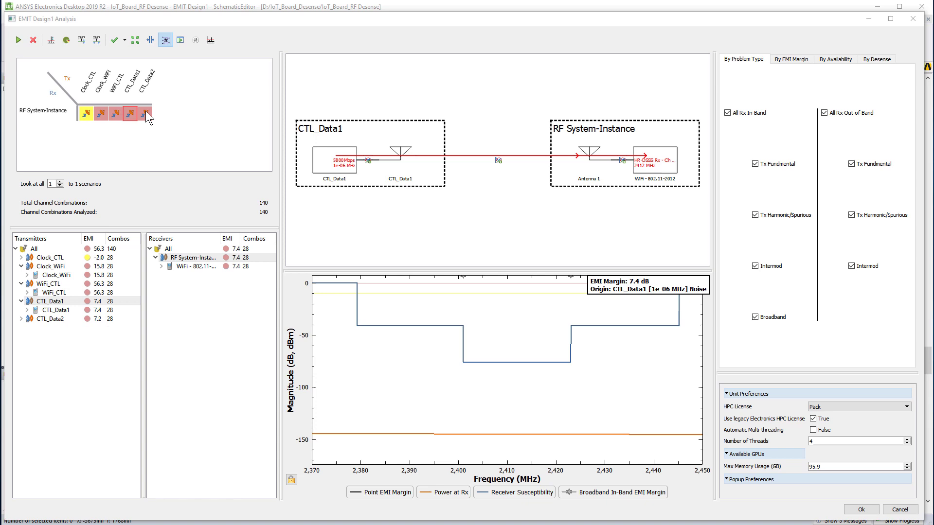
left_click(145, 112)
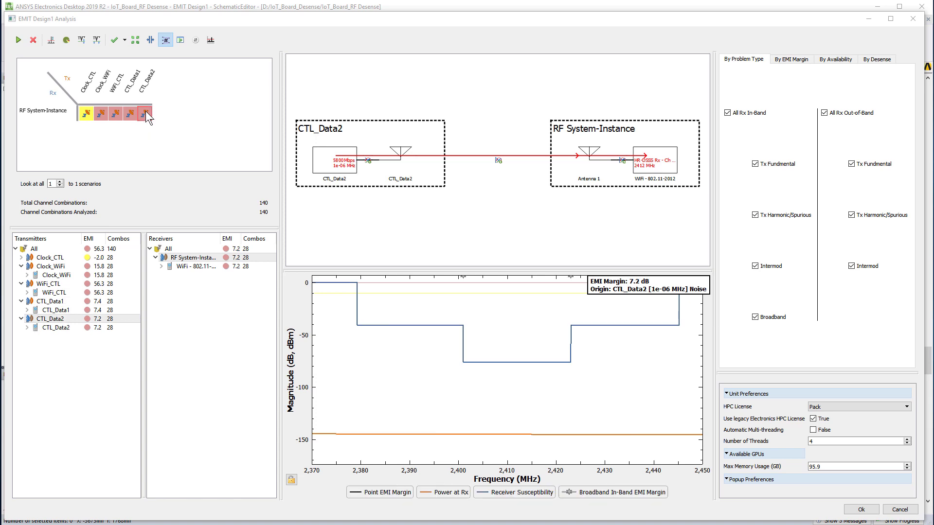
mouse_move(101, 112)
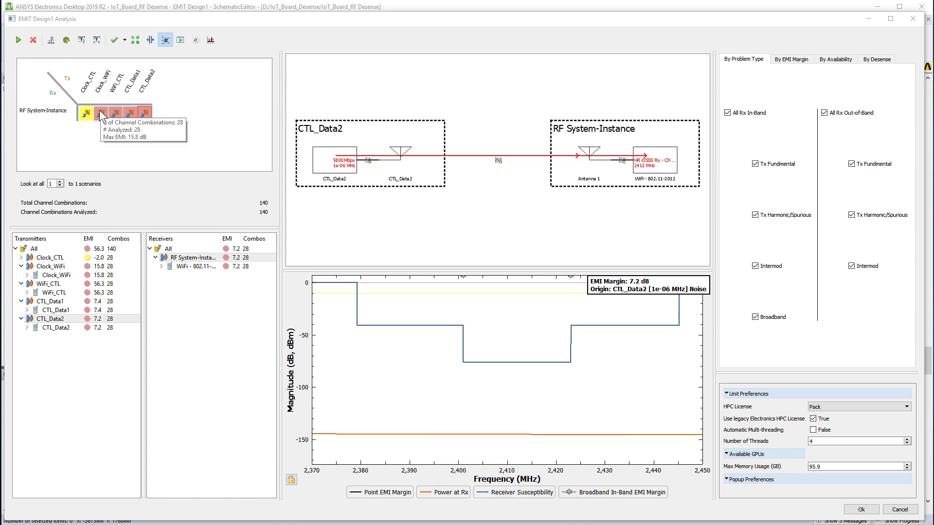
left_click(114, 115)
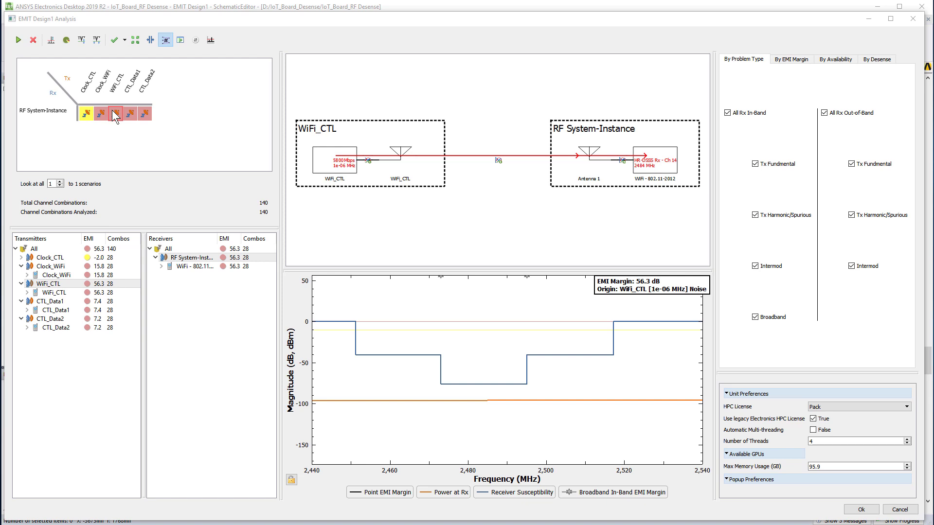
mouse_move(114, 117)
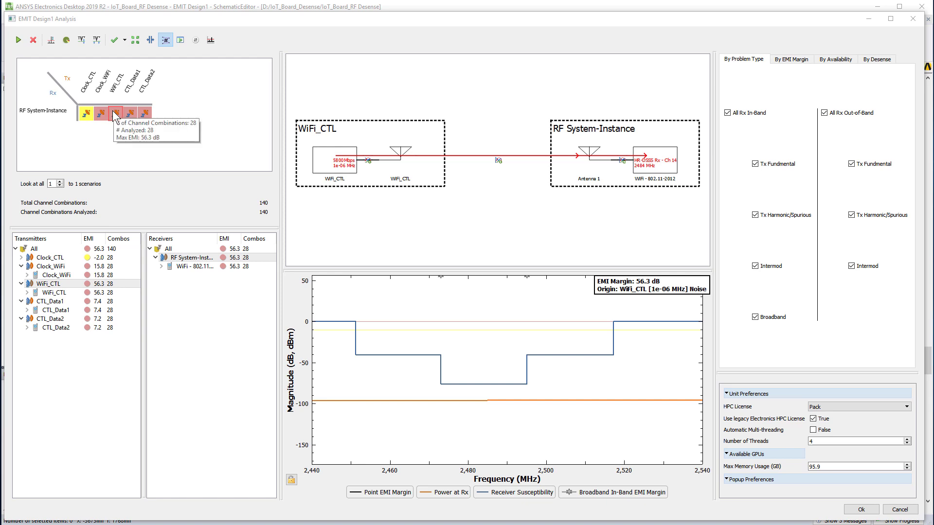
left_click(54, 249)
Step: Collapse the transmitter list, then select WiFi_CTL's 5800Mbps waveform for its 56.3 dB margin
right_click(53, 249)
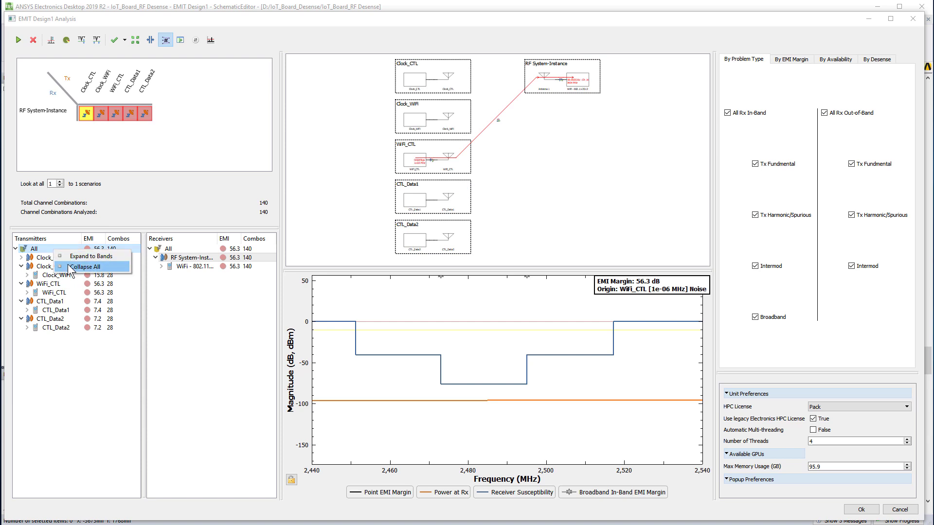
left_click(85, 267)
left_click(118, 116)
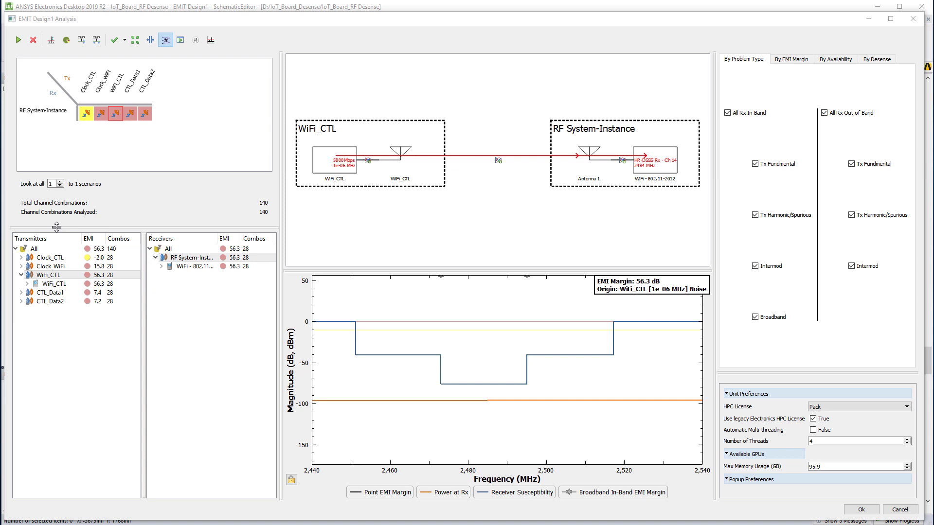
left_click(28, 284)
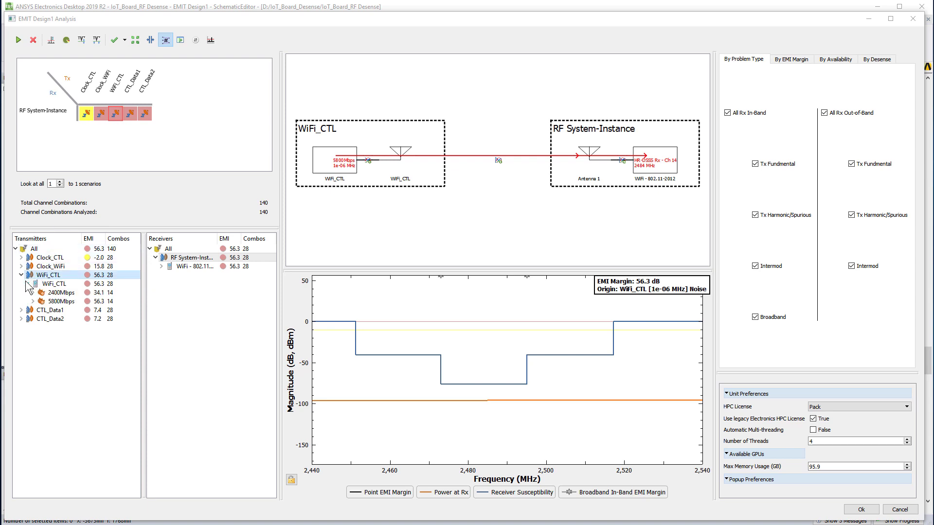
left_click(54, 301)
double_click(55, 301)
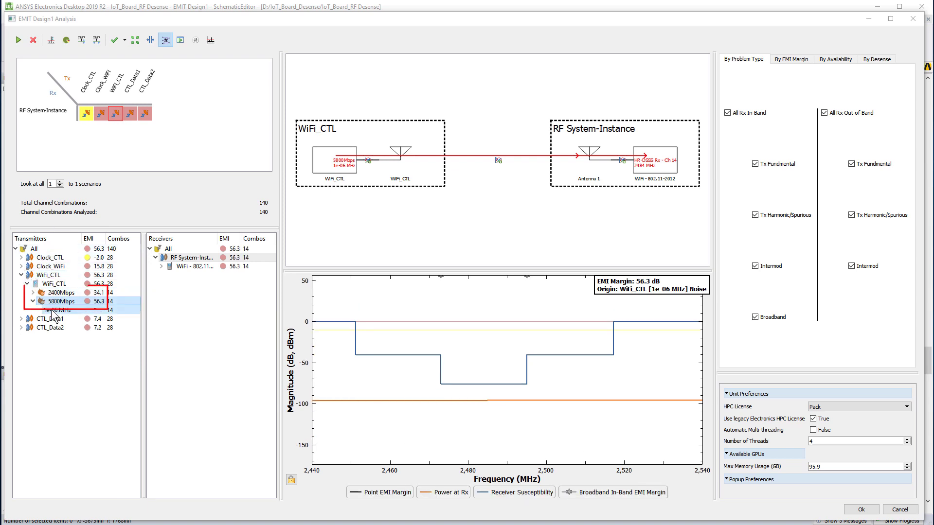
left_click(53, 310)
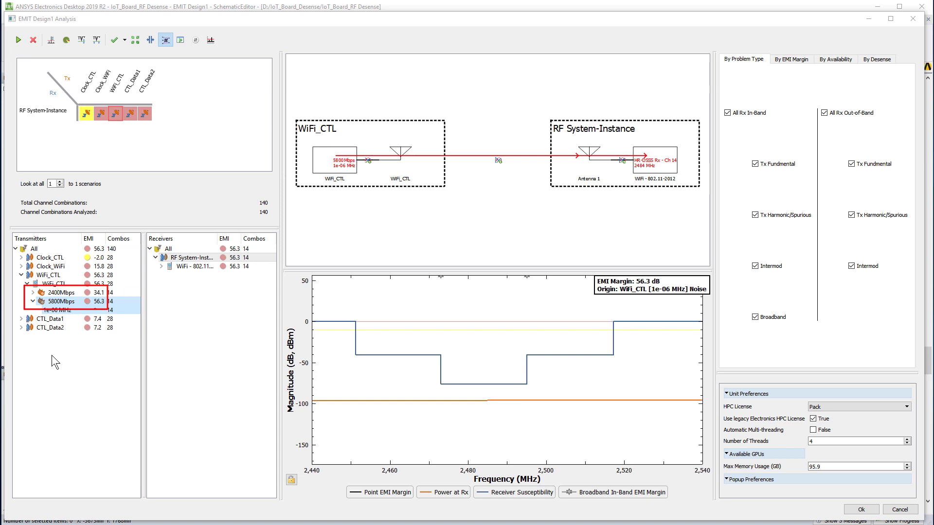
Step: Select WiFi_CTL 2400Mbps and step through the HR-DSSS channel margins, 2412 and 2417 MHz
double_click(59, 292)
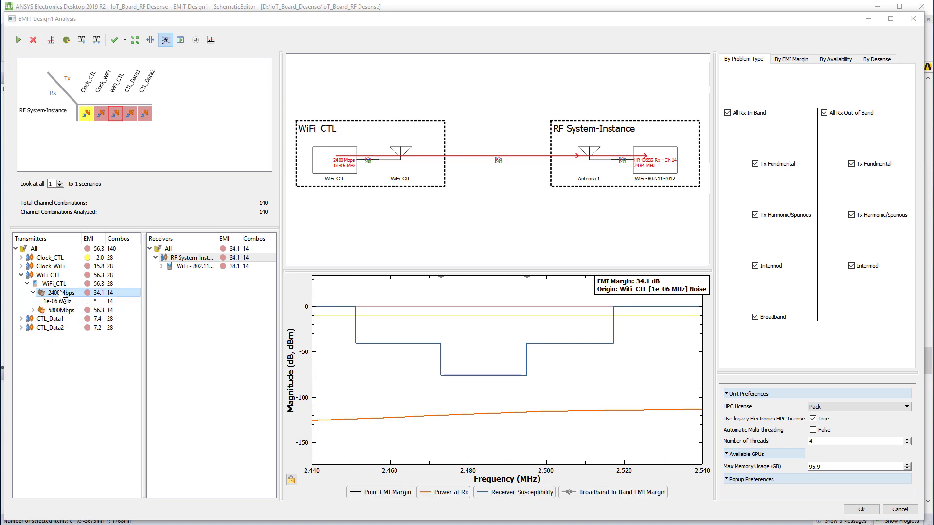
left_click(161, 266)
left_click(167, 274)
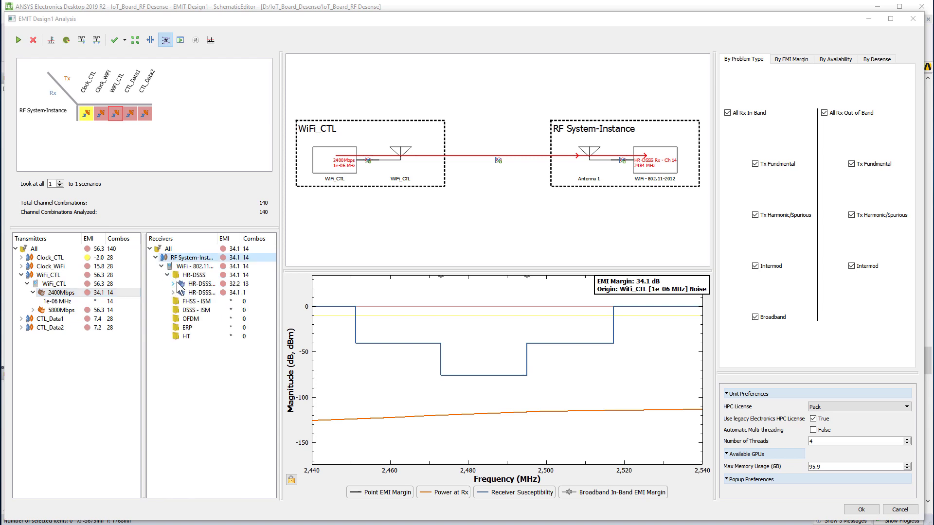
double_click(188, 286)
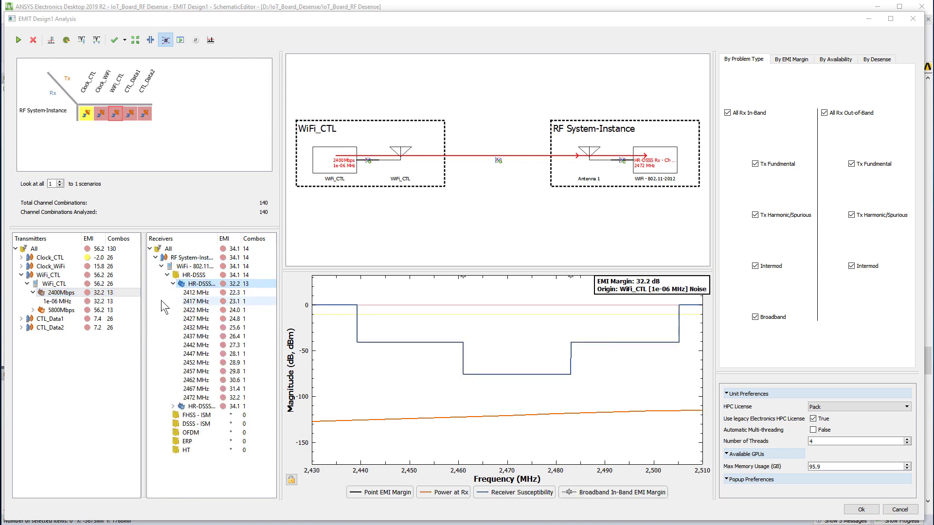
left_click(202, 293)
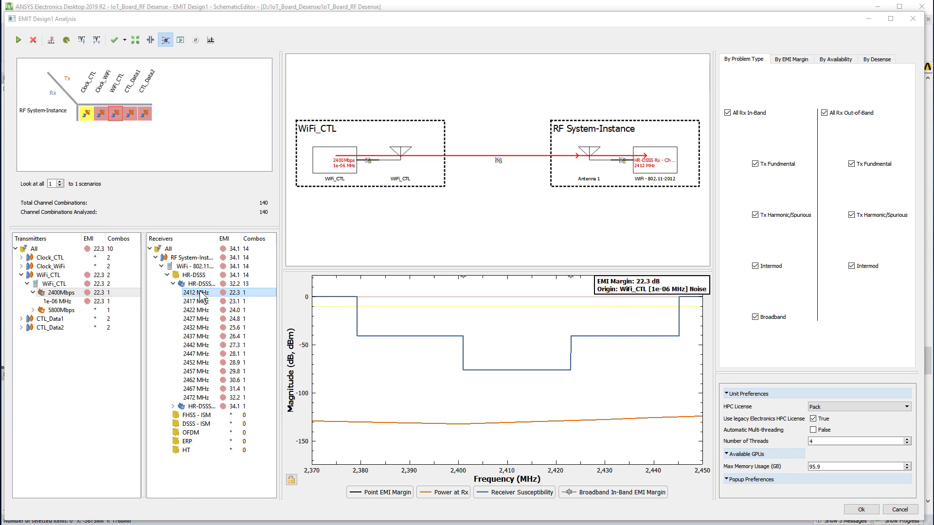
key("Down")
key("Down")
key("Down")
key("Down")
key("Down")
key("Down")
key("Down")
key("Down")
key("Down")
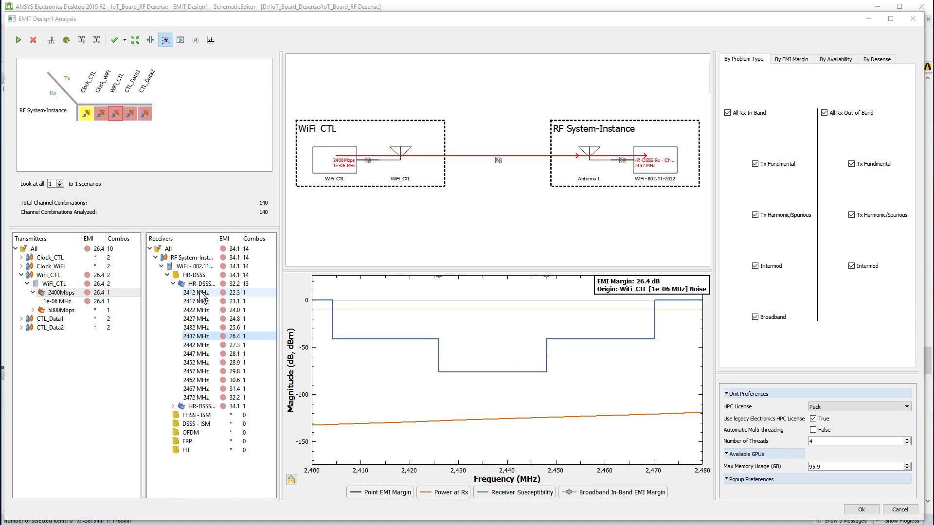
key("Down")
key("Down")
key("Down")
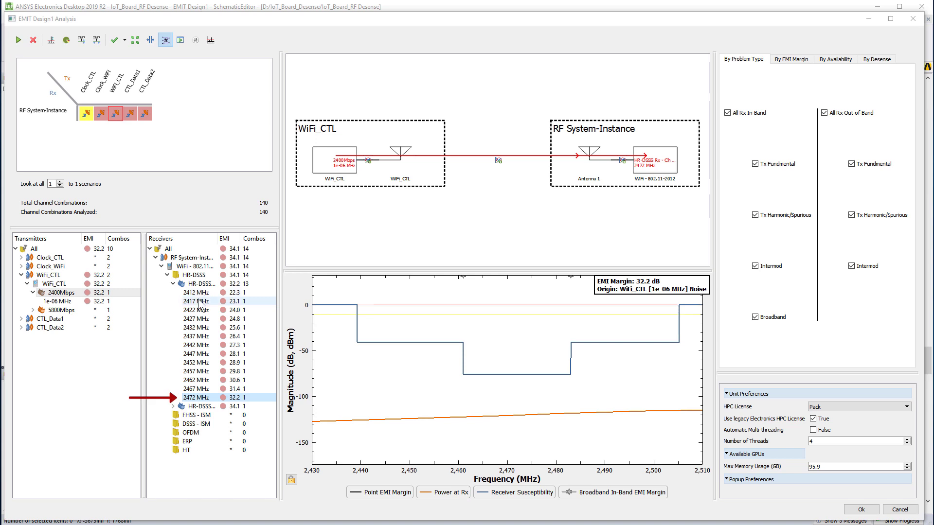
left_click(201, 303)
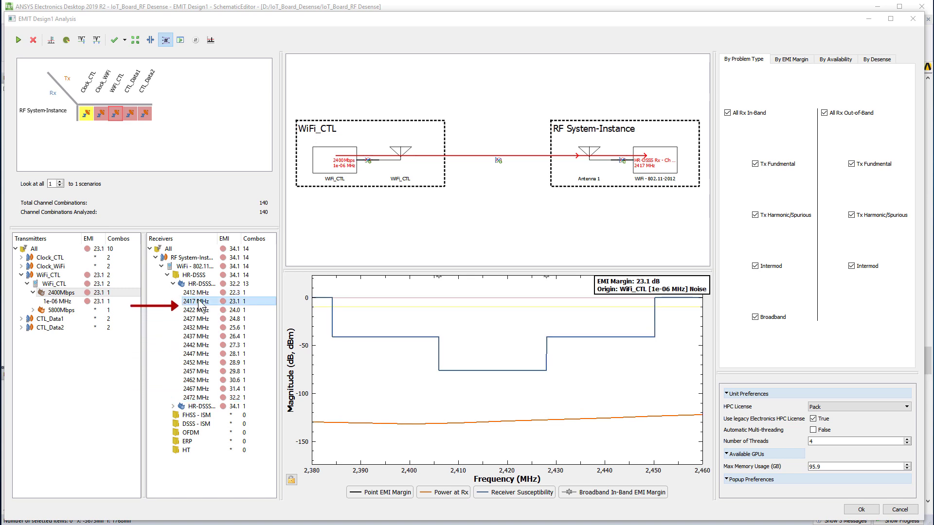
Step: Compare with 5800Mbps, then return to 2400Mbps on the HR-DSSS receiver at 32.2 dB
left_click(69, 310)
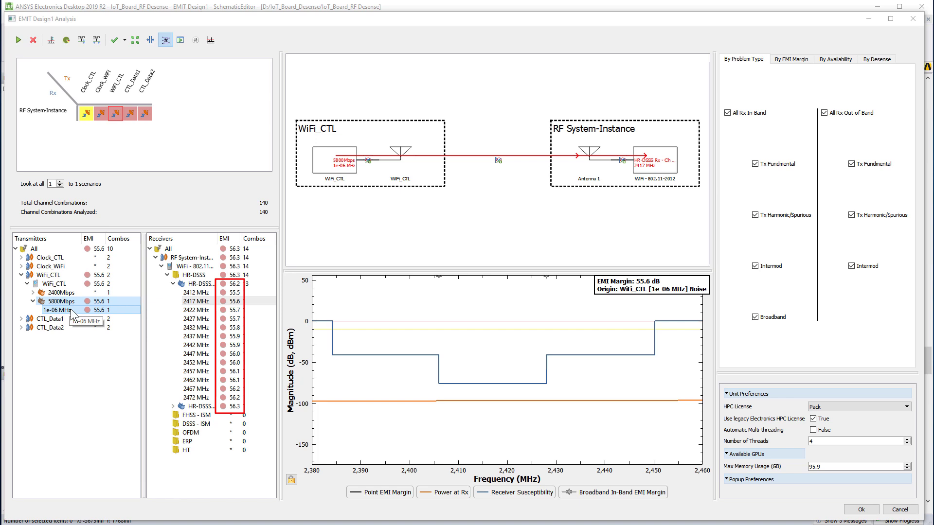
left_click(197, 284)
left_click(174, 283)
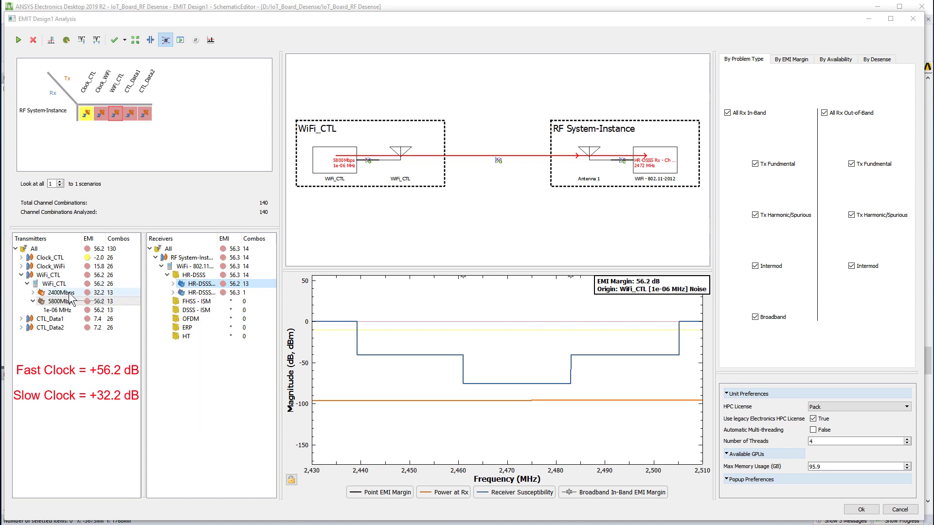
left_click(69, 293)
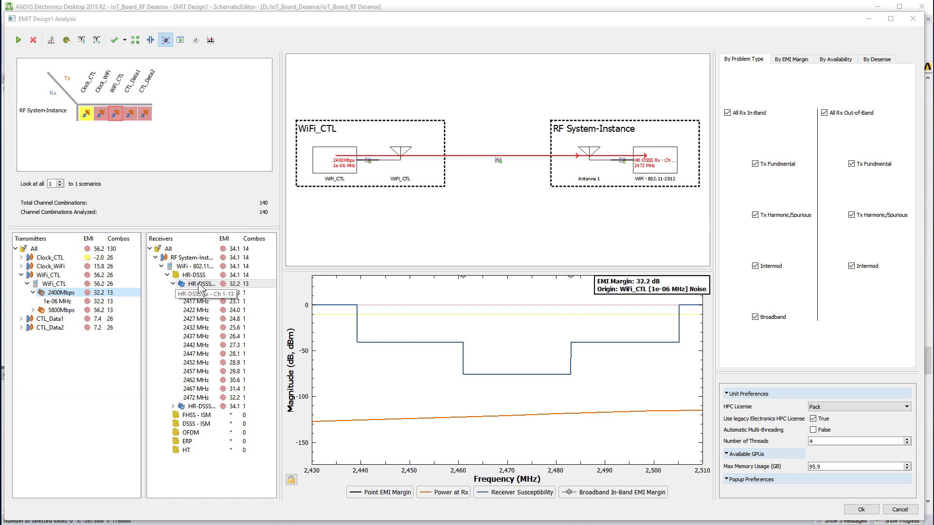
left_click(175, 287)
left_click(103, 349)
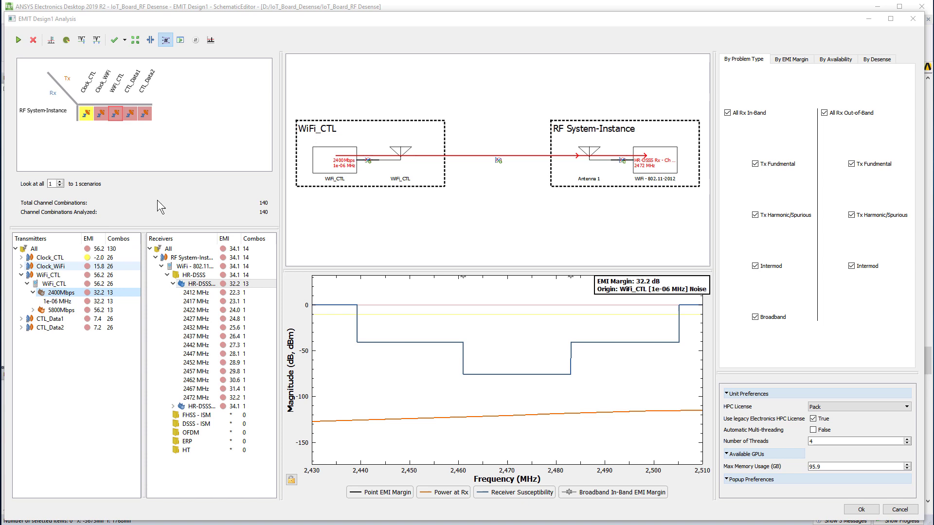
Step: Select CTL_Data2's 2400Mbps waveform against the HR-DSSS receiver, showing a -16.2 dB margin
left_click(145, 114)
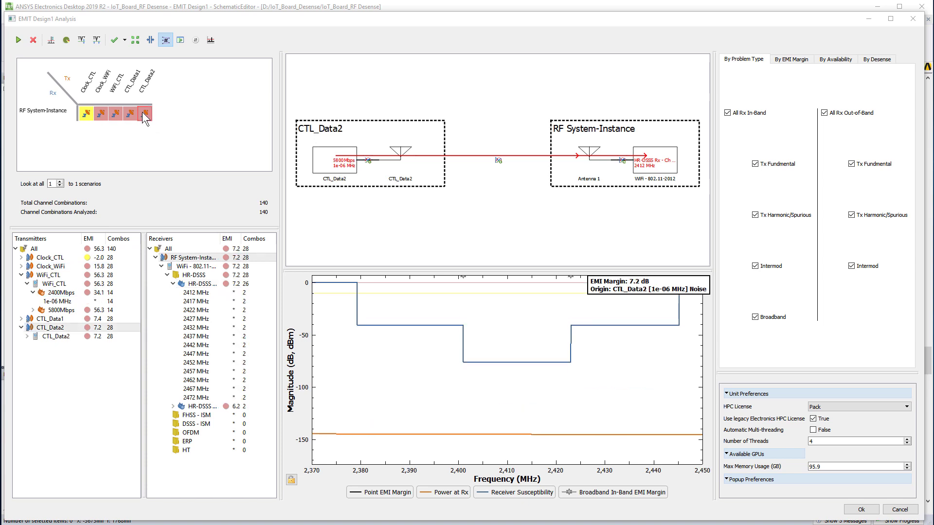
left_click(27, 337)
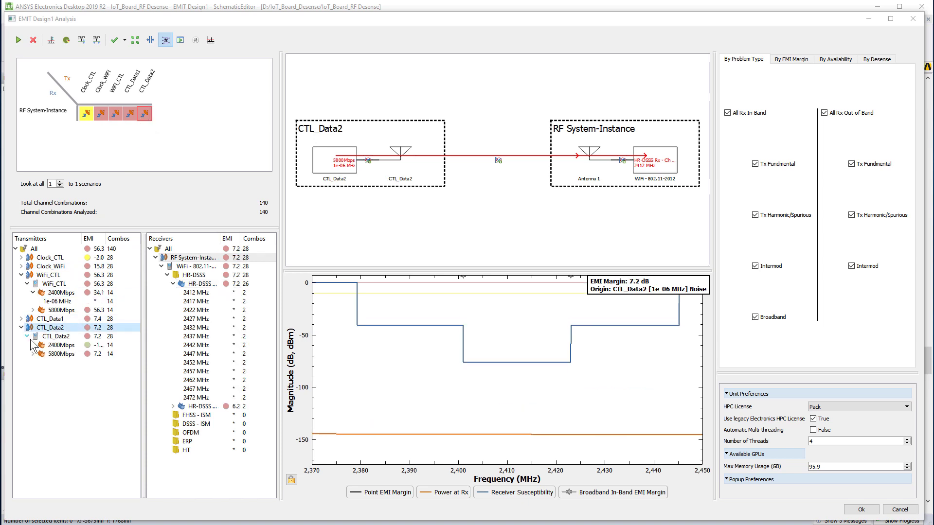
left_click(33, 345)
left_click(68, 337)
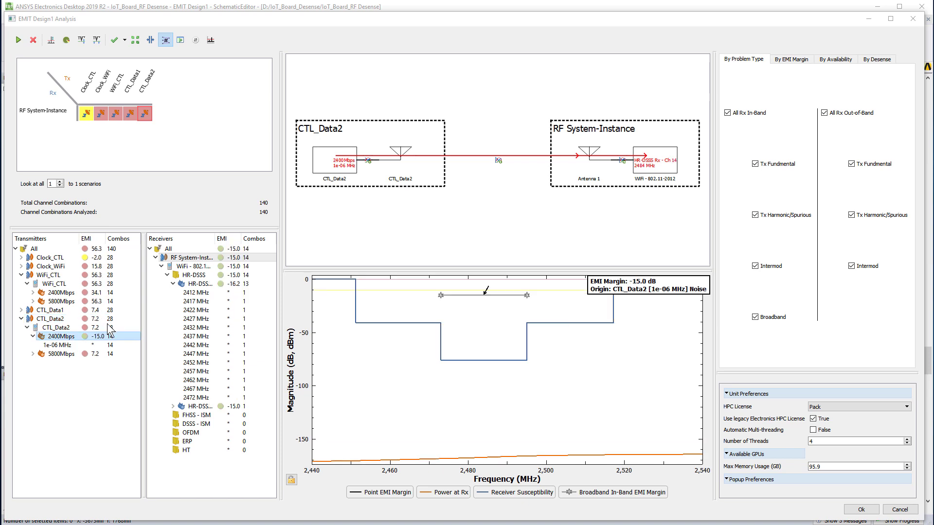
left_click(193, 285)
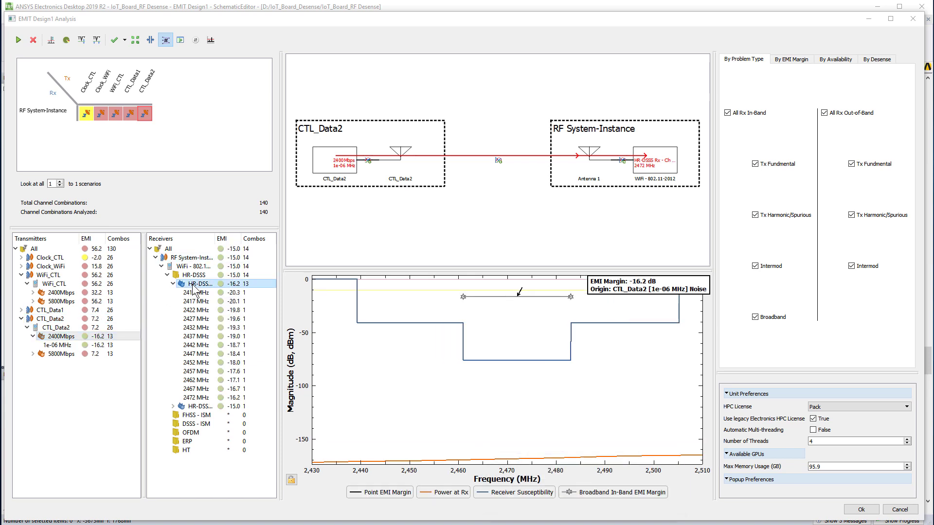